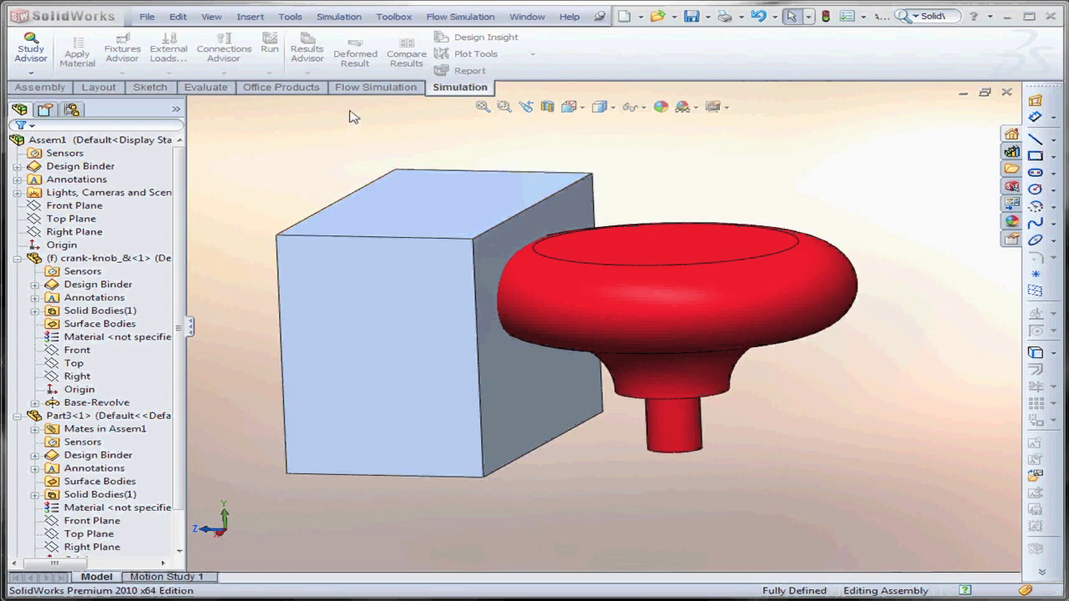
- Open the Tools menu to reach the assembly checking commands
{"action": "left_click", "coordinate": [290, 16]}
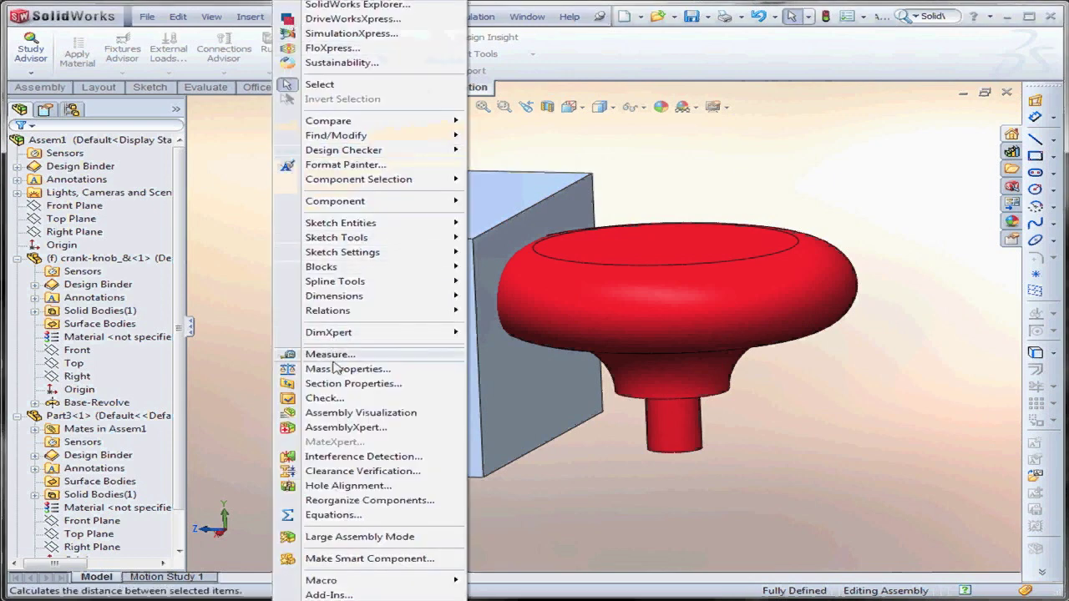
- Run Interference Detection and find Interference1 between the knob and block, then select the assembly
{"action": "left_click", "coordinate": [335, 456]}
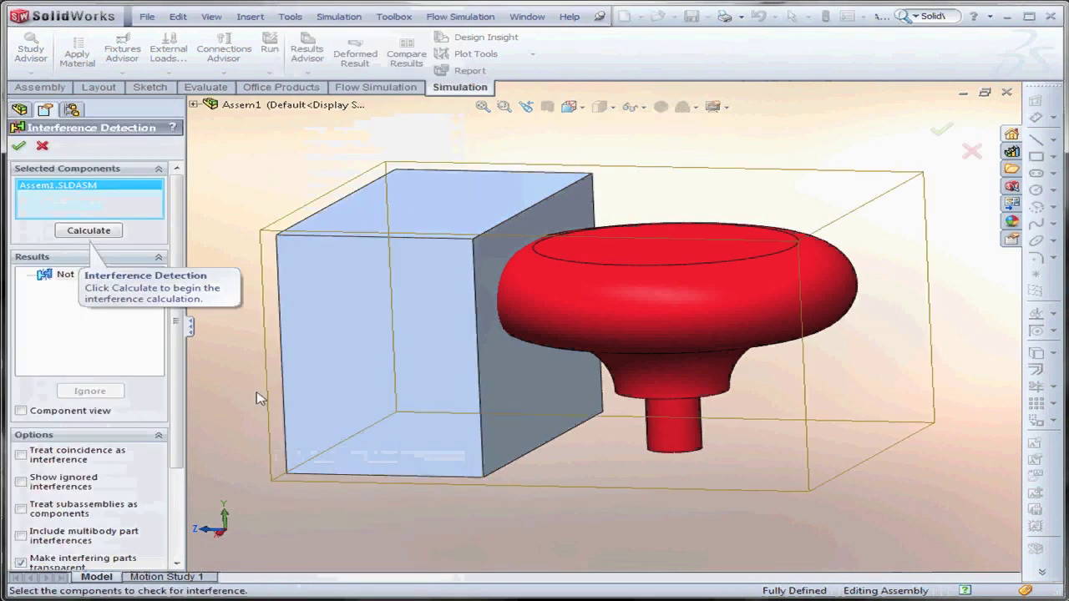
{"action": "left_click", "coordinate": [77, 231]}
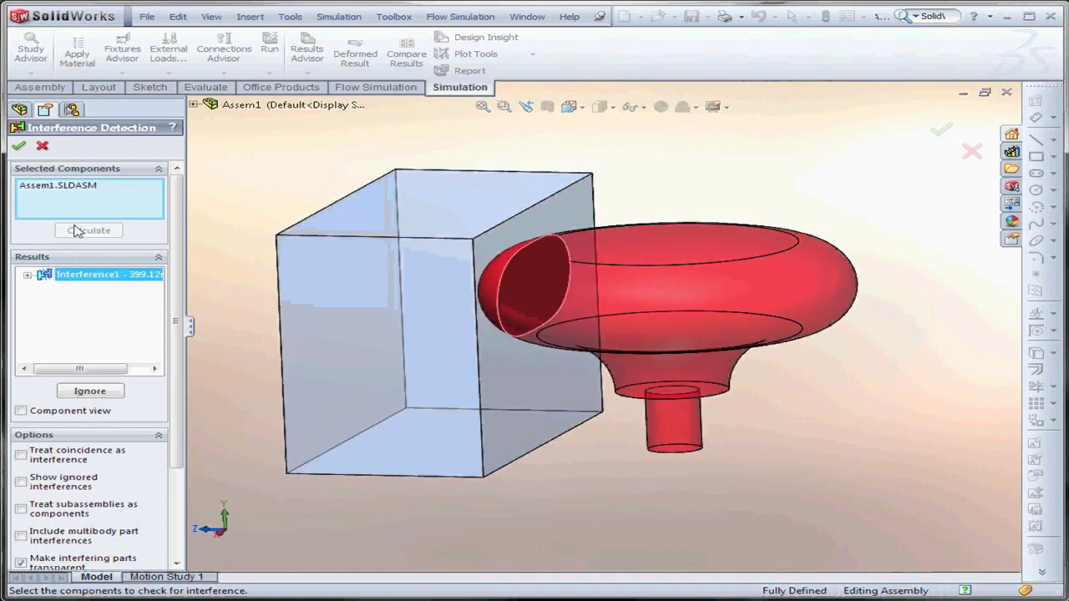
{"action": "left_click", "coordinate": [20, 149]}
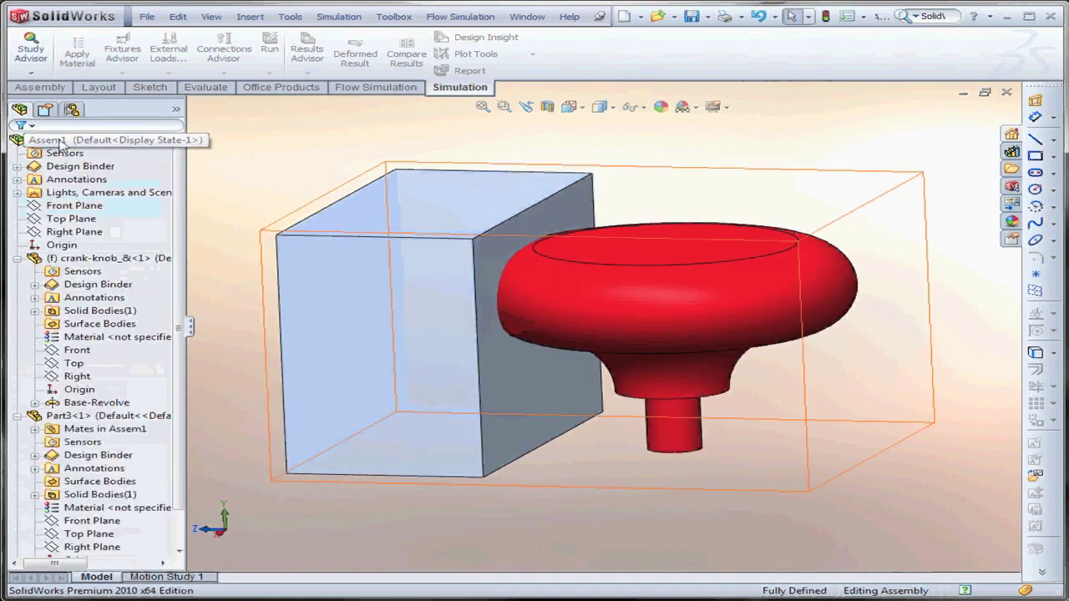
{"action": "left_click", "coordinate": [144, 140]}
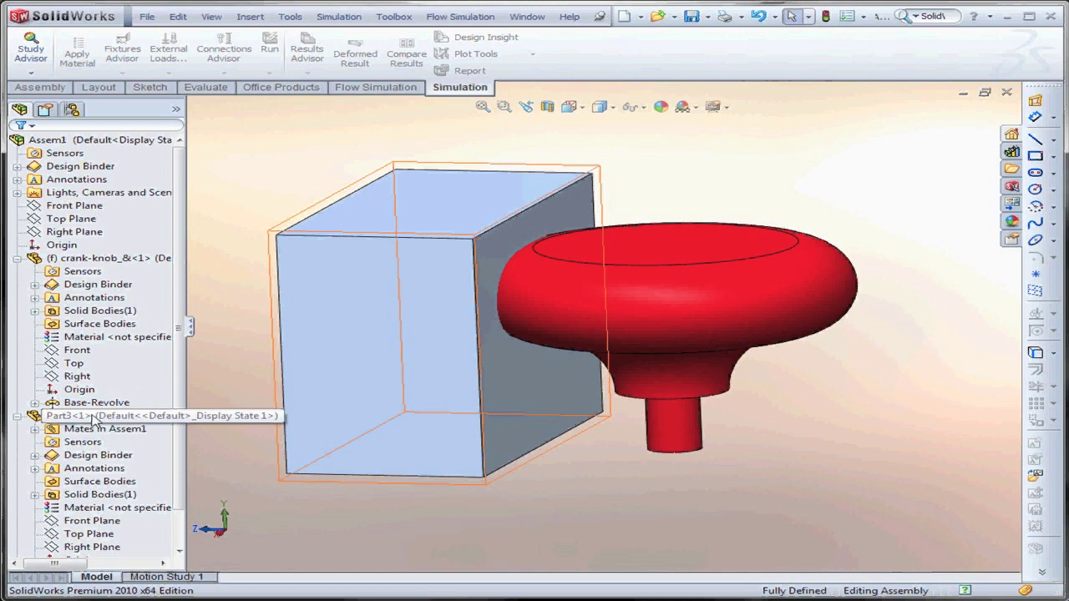
{"action": "right_click", "coordinate": [93, 420]}
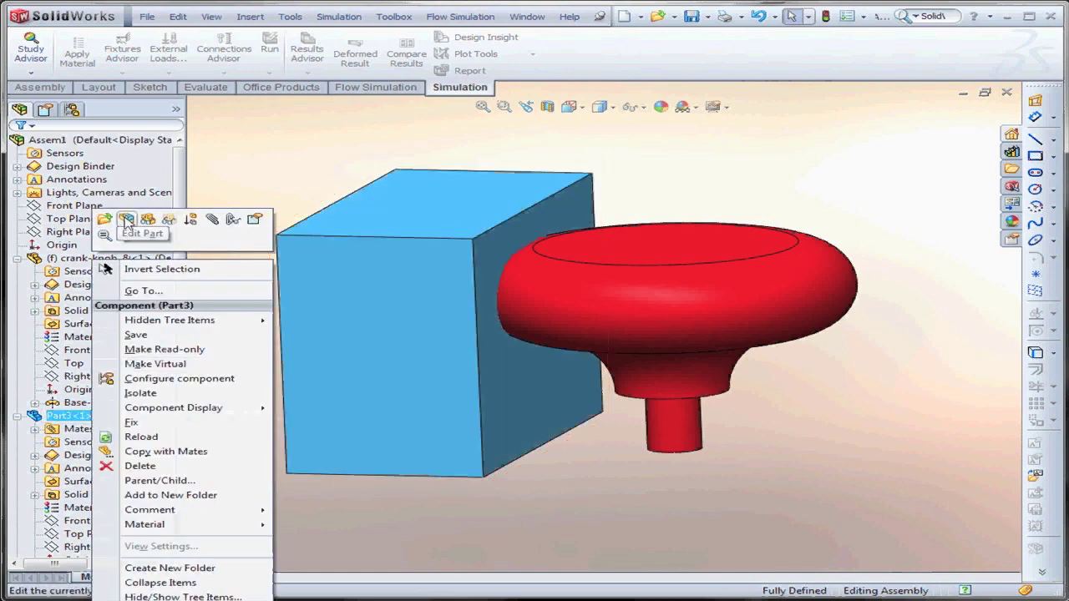
- Edit Part3 in place within the assembly, with the knob's outer face selected
{"action": "left_click", "coordinate": [126, 220]}
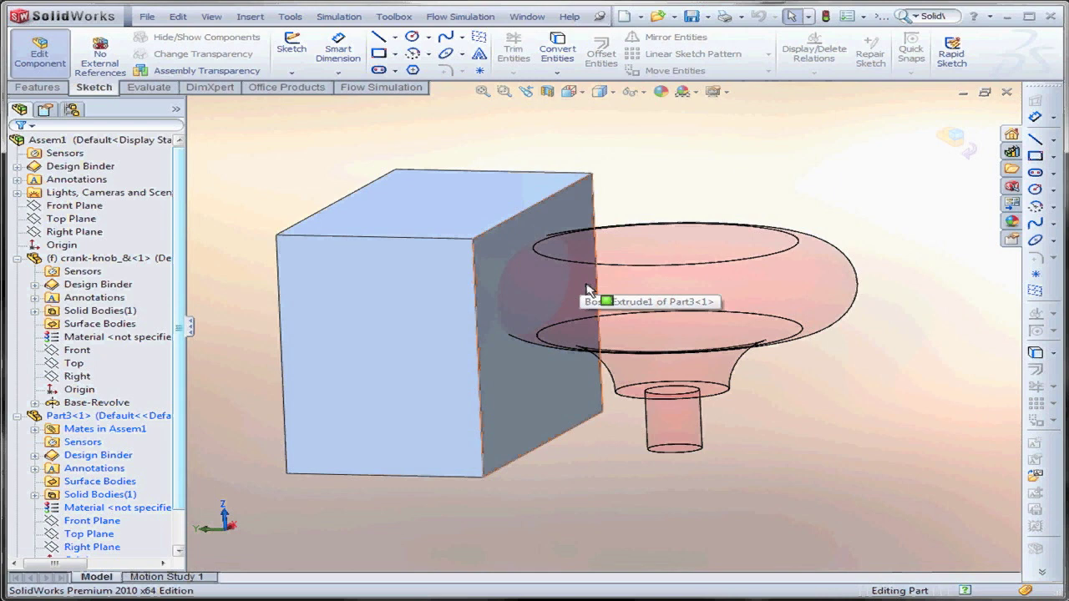
{"action": "left_click", "coordinate": [646, 280]}
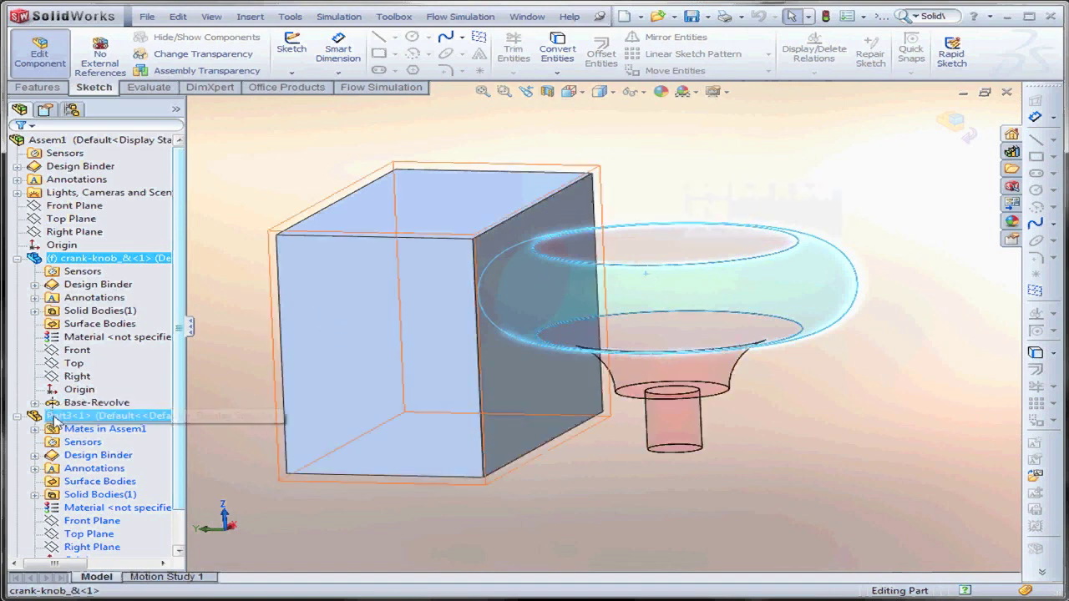
{"action": "left_click", "coordinate": [81, 470]}
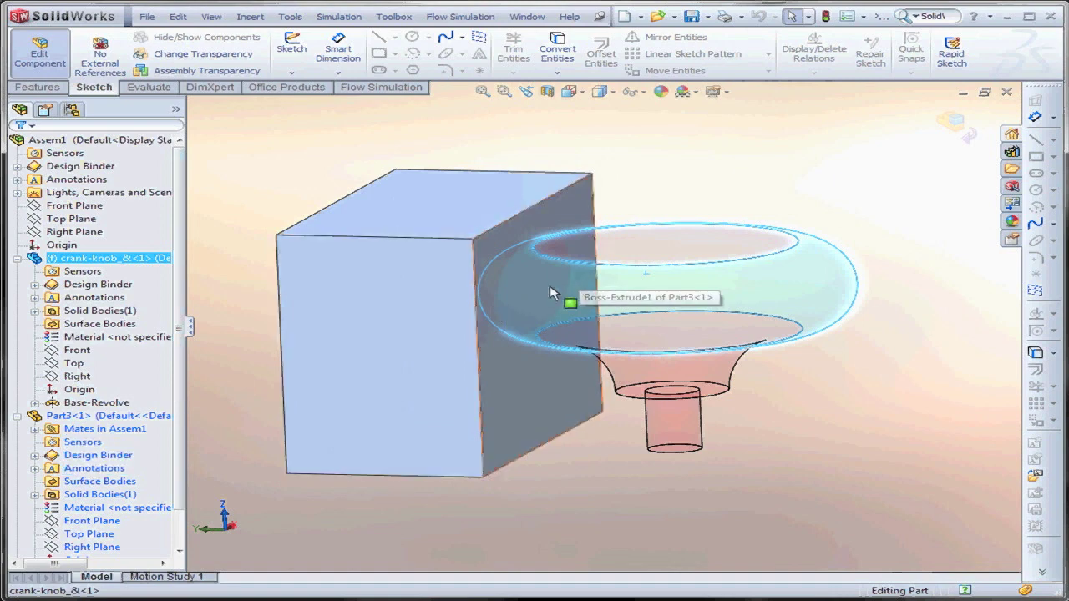
{"action": "left_click", "coordinate": [243, 19]}
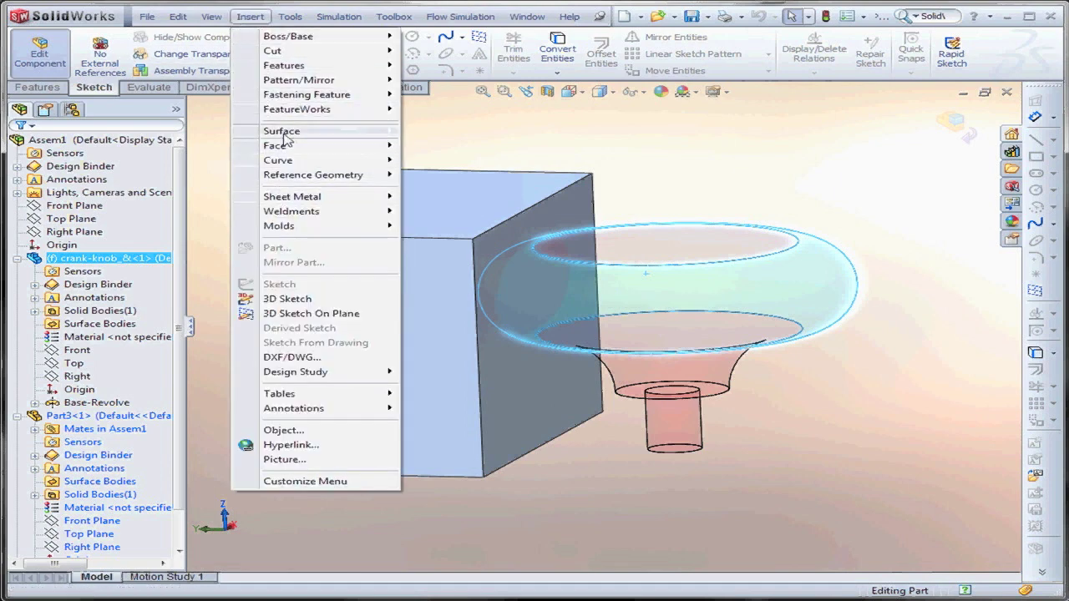
- Add a 0 mm offset surface copy of the knob's face to Part3, then exit part editing
{"action": "mouse_move", "coordinate": [351, 131]}
{"action": "left_click", "coordinate": [457, 242]}
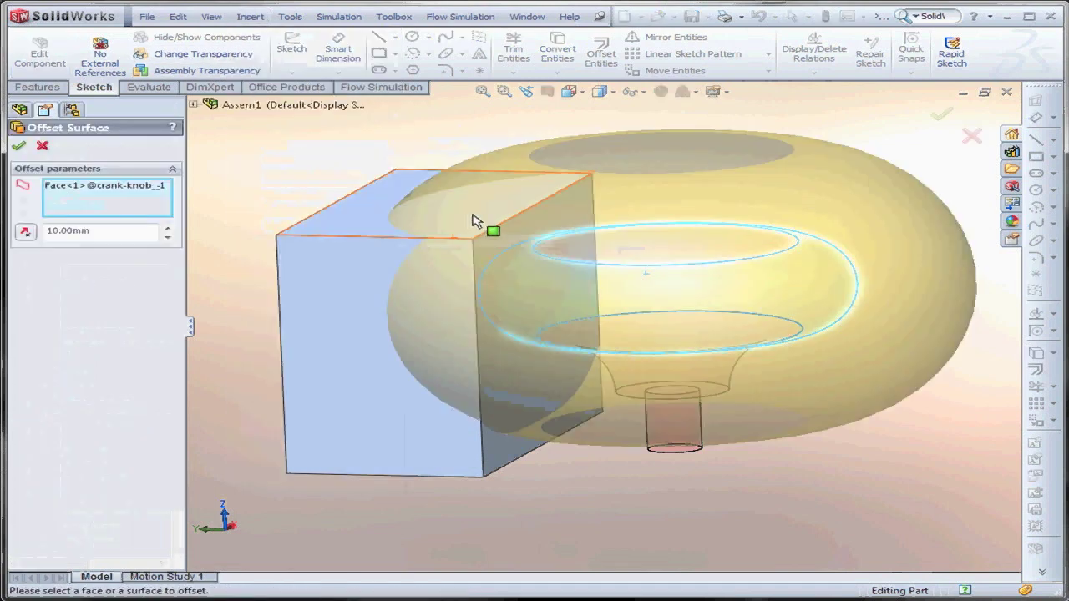
{"action": "left_click_drag", "start_coordinate": [144, 232], "coordinate": [38, 234]}
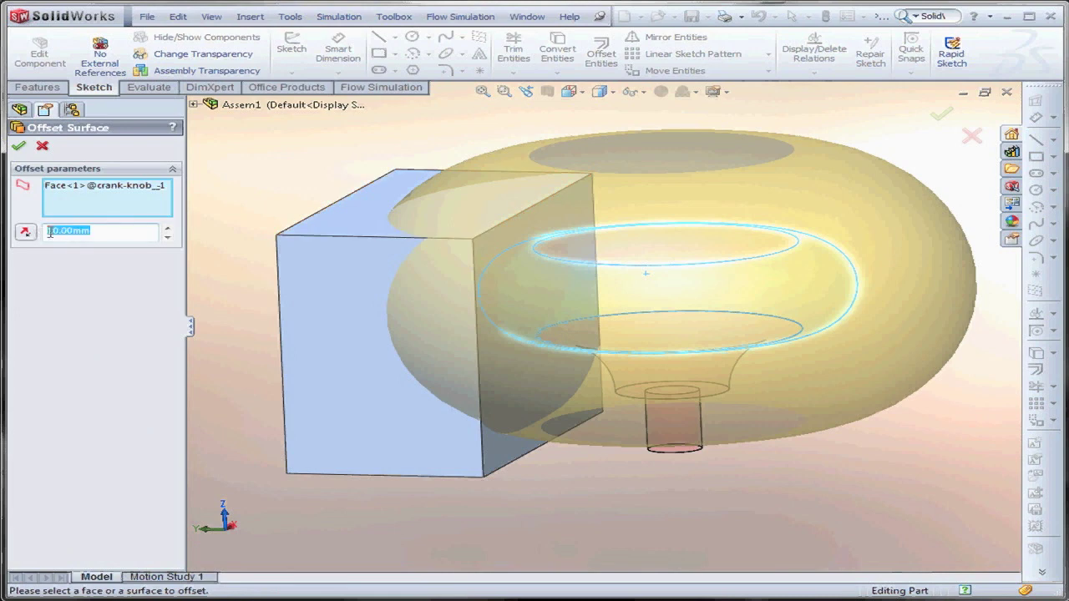
{"action": "type", "text": "0"}
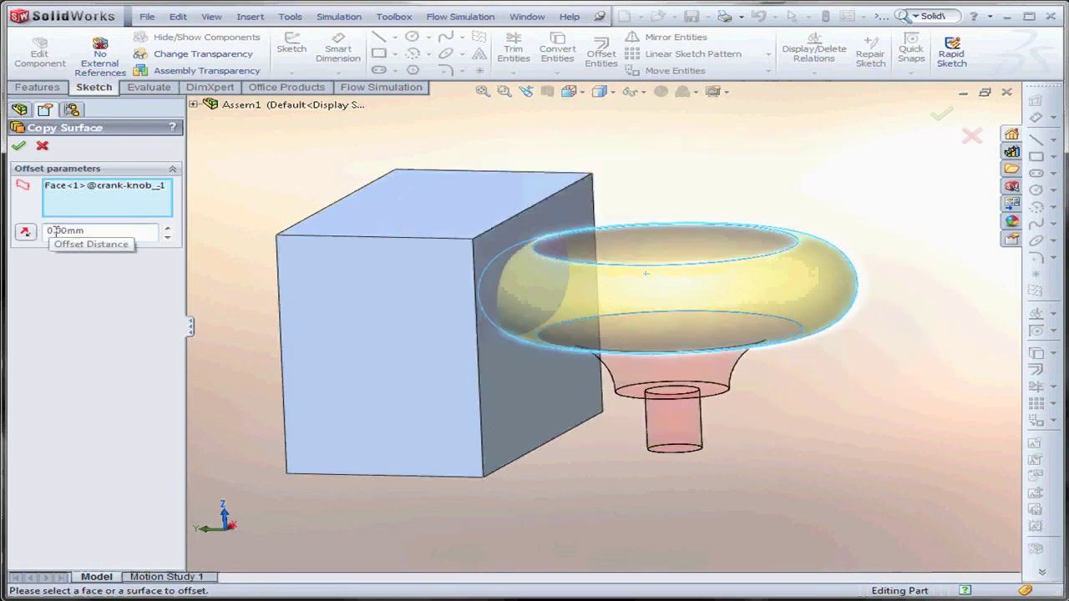
{"action": "left_click", "coordinate": [19, 145]}
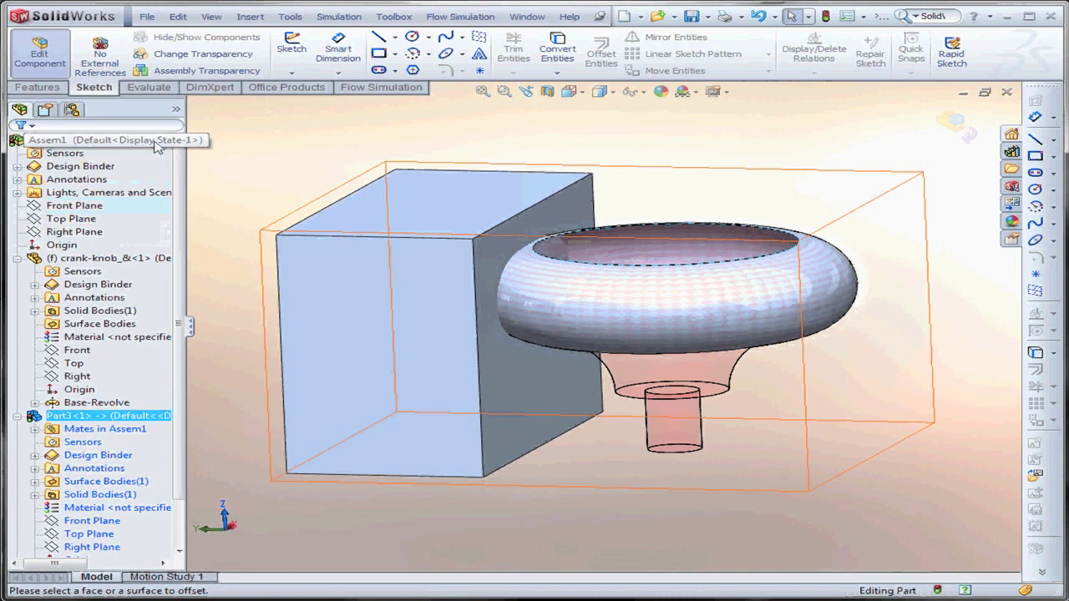
{"action": "left_click", "coordinate": [954, 125]}
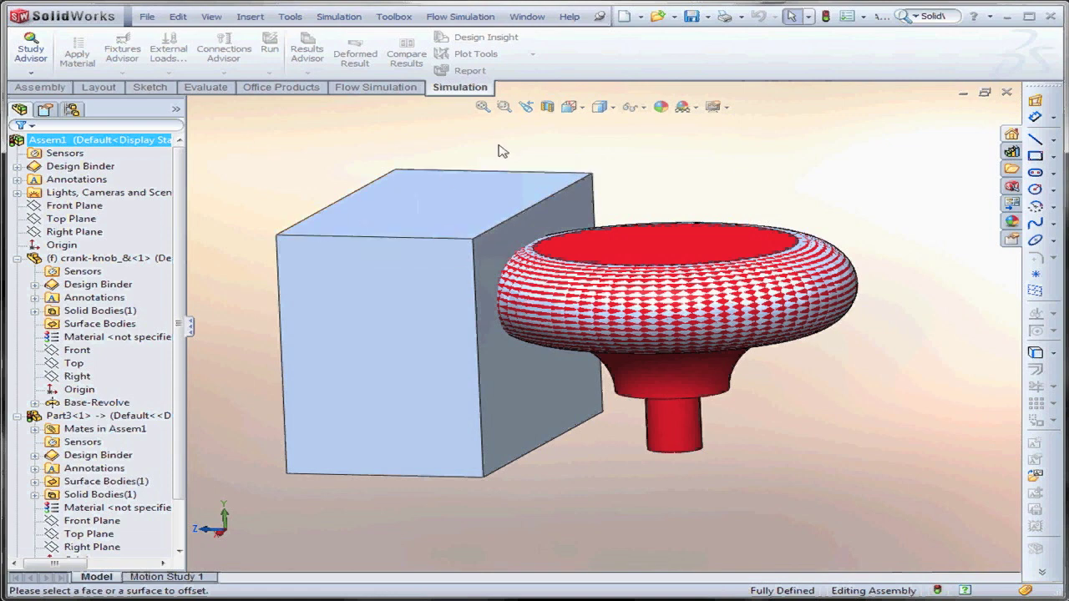
- Select the block and open Part3 in its own window
{"action": "left_click", "coordinate": [422, 219]}
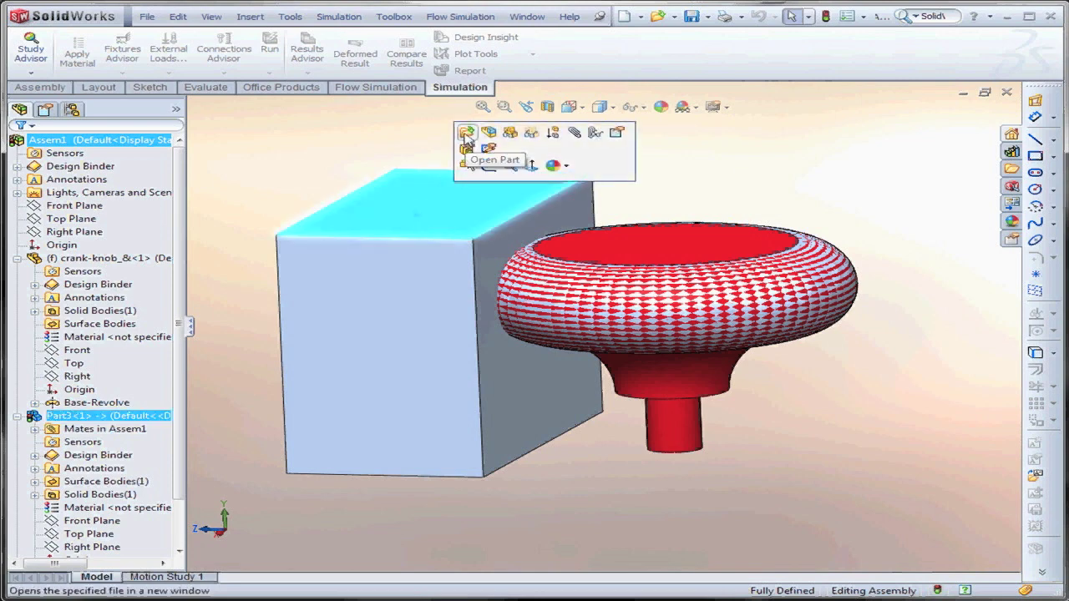
{"action": "left_click", "coordinate": [465, 137]}
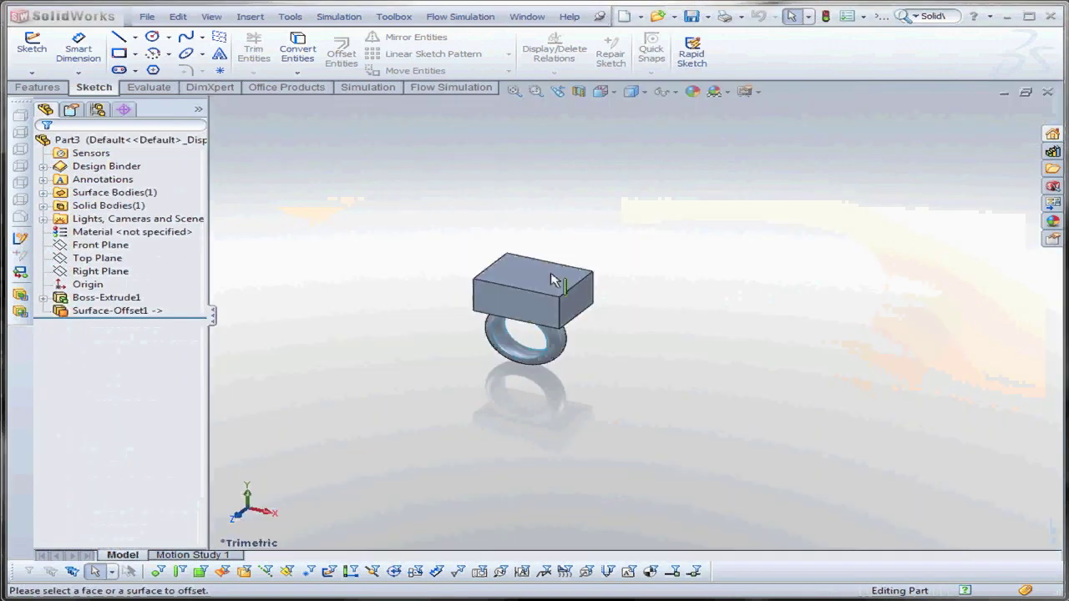
- Expand Part3's solid and surface bodies and leave only Surface-Offset1 selected
{"action": "middle_click_drag", "start_coordinate": [555, 280], "coordinate": [653, 275]}
{"action": "left_click", "coordinate": [43, 206]}
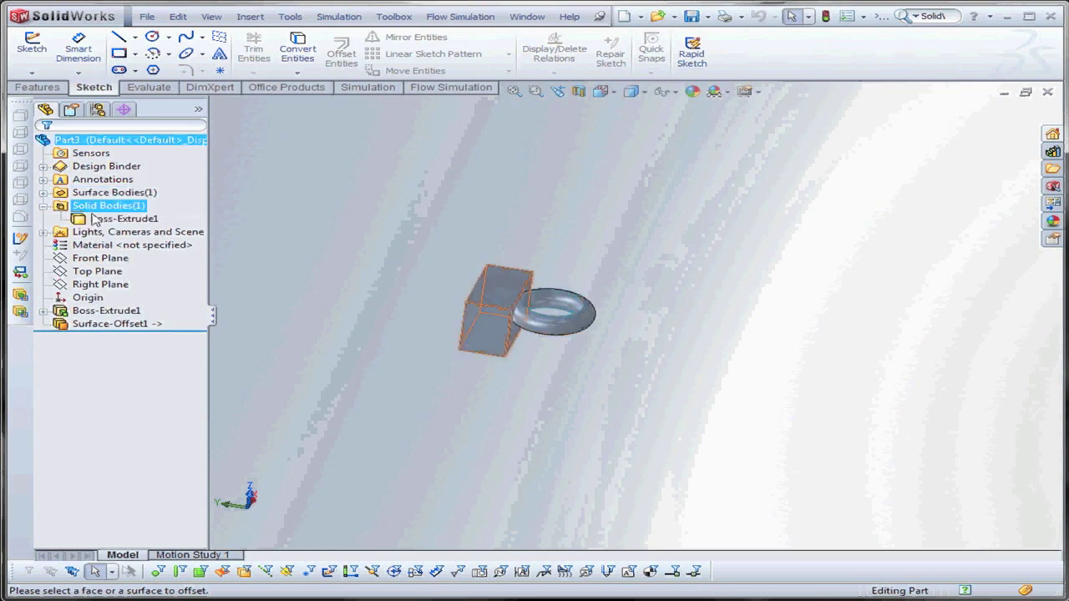
{"action": "left_click", "coordinate": [98, 219]}
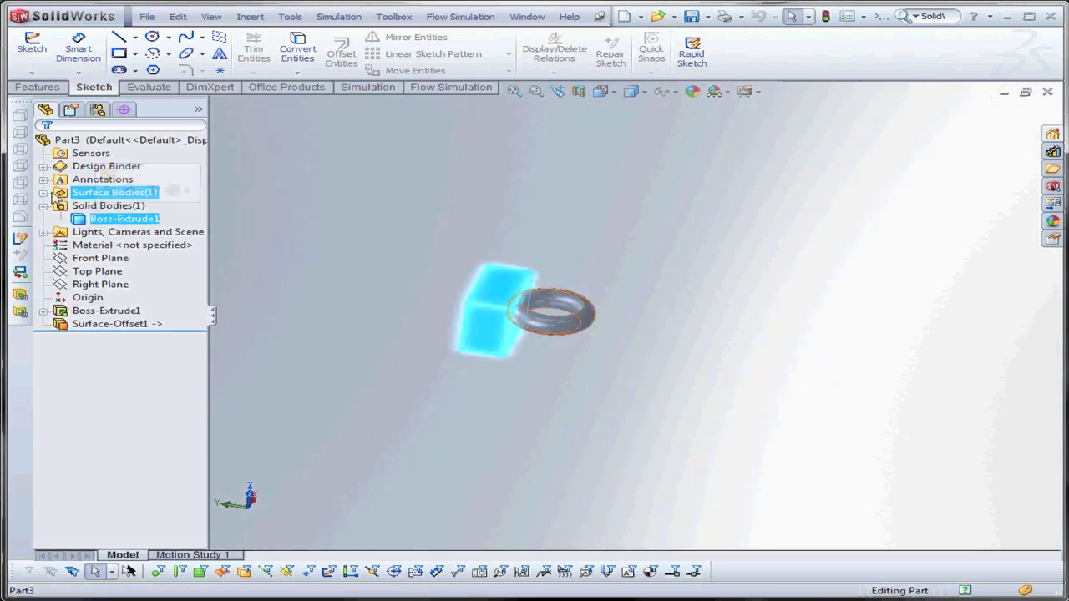
{"action": "left_click", "coordinate": [43, 192]}
{"action": "left_click", "coordinate": [93, 207], "text": "ctrl"}
{"action": "left_click", "coordinate": [95, 209]}
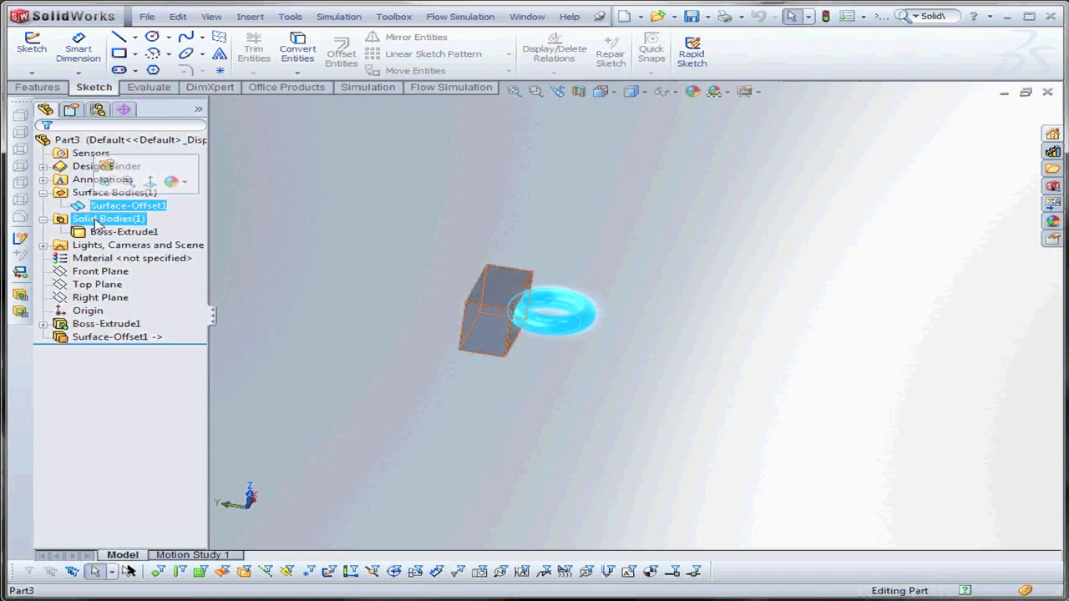
{"action": "left_click", "coordinate": [289, 17]}
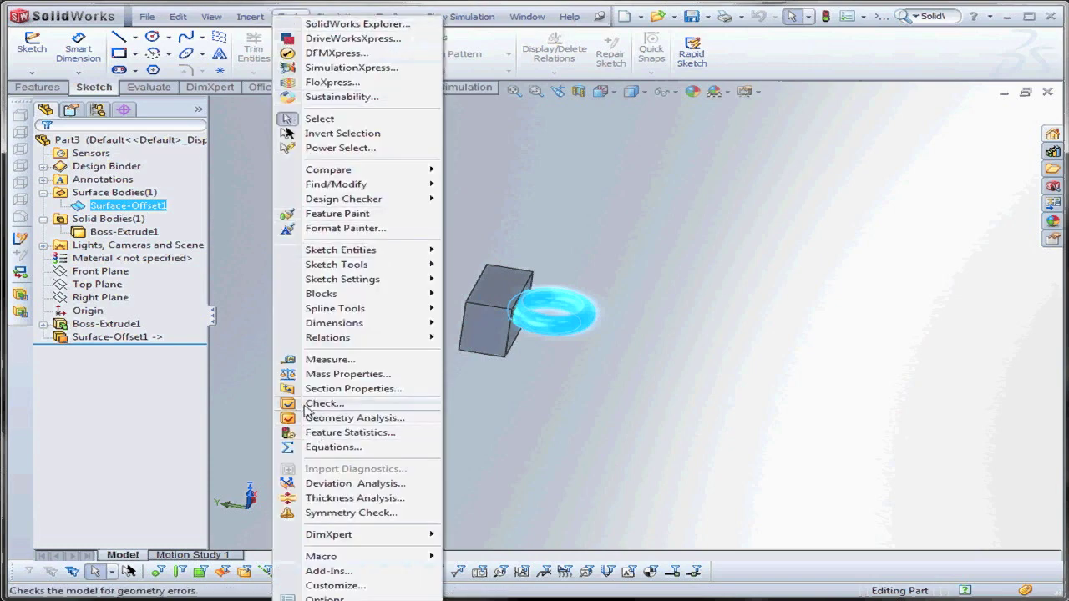
{"action": "key", "text": "Escape"}
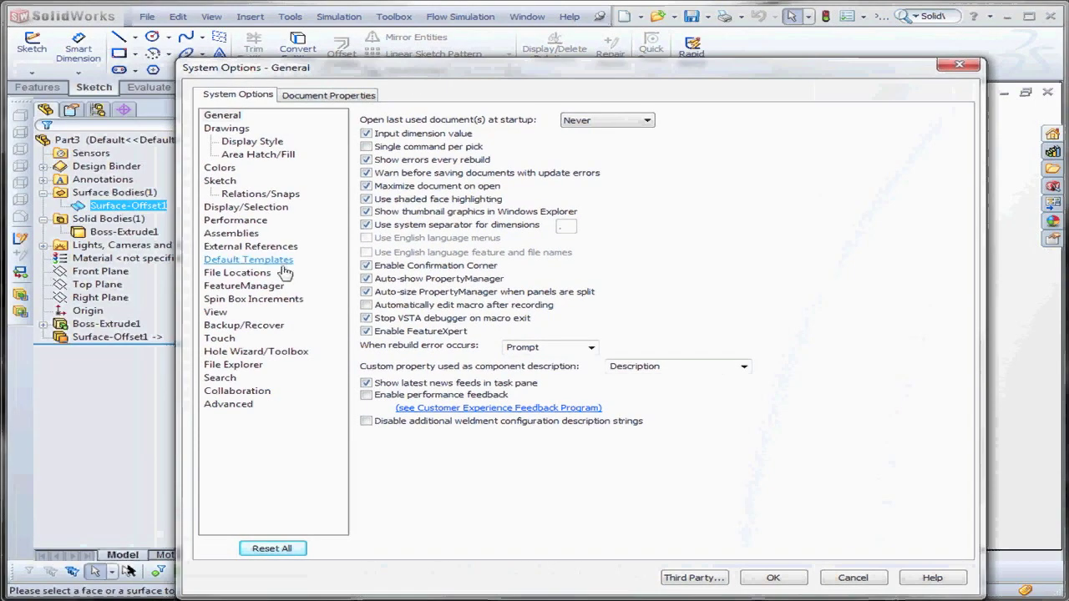
{"action": "left_click", "coordinate": [242, 286]}
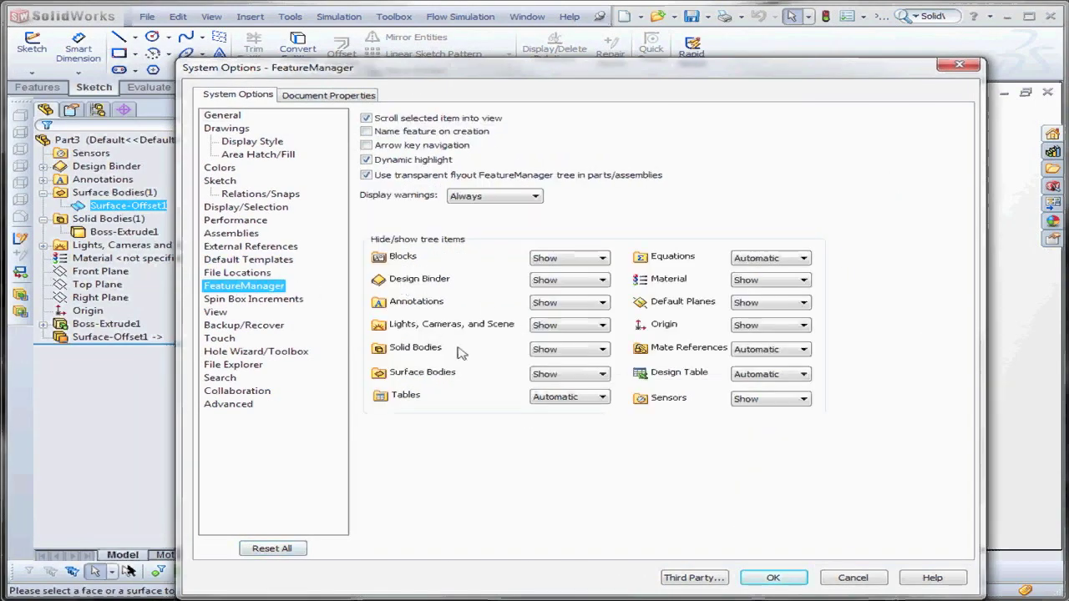
{"action": "left_click", "coordinate": [607, 350]}
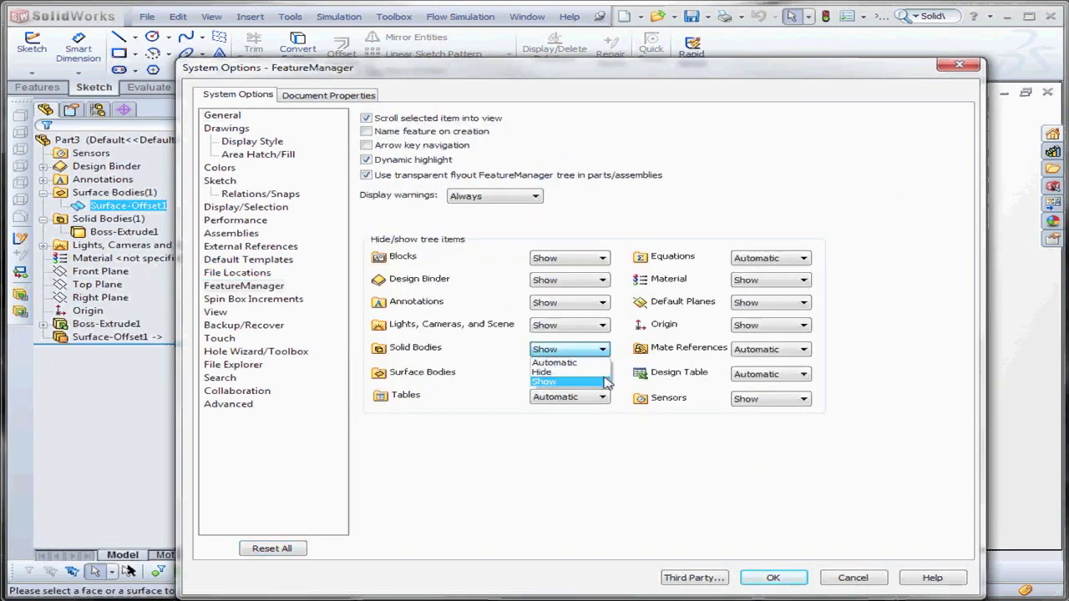
{"action": "left_click", "coordinate": [493, 382]}
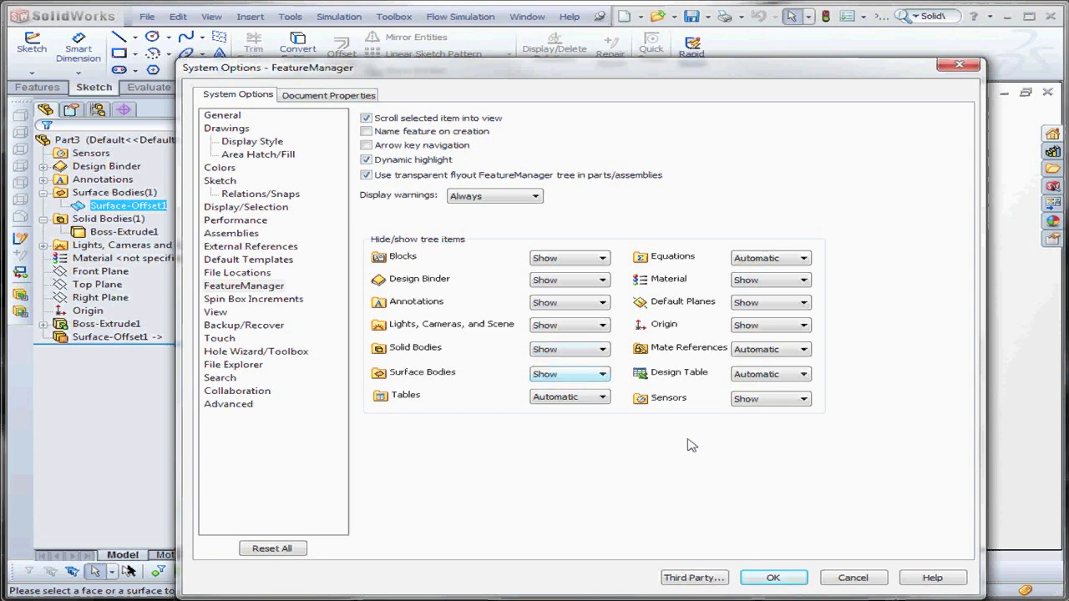
{"action": "left_click", "coordinate": [770, 578]}
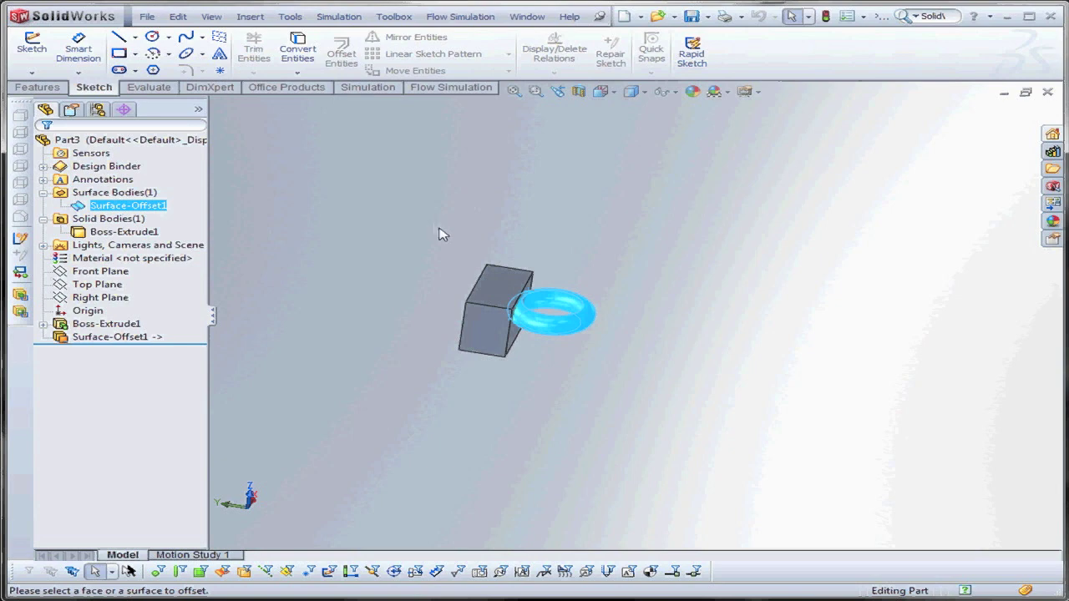
- Cut Part3's block with Surface-Offset1 using Cut With Surface to create SurfaceCut1
{"action": "scroll", "coordinate": [535, 285], "scroll_direction": "down", "scroll_amount": 4}
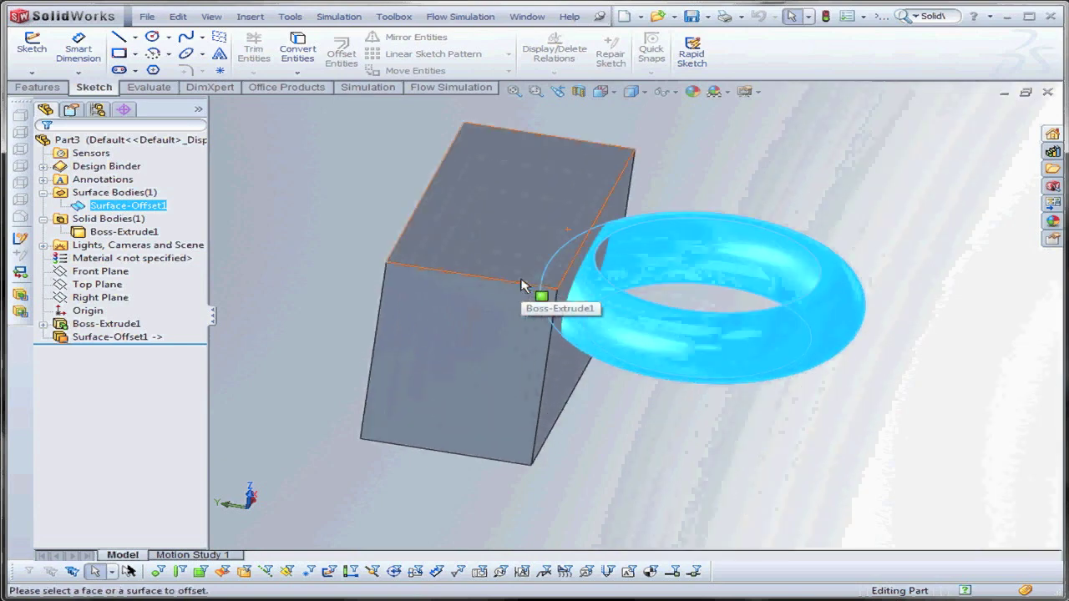
{"action": "key", "text": "r"}
{"action": "left_click", "coordinate": [904, 147]}
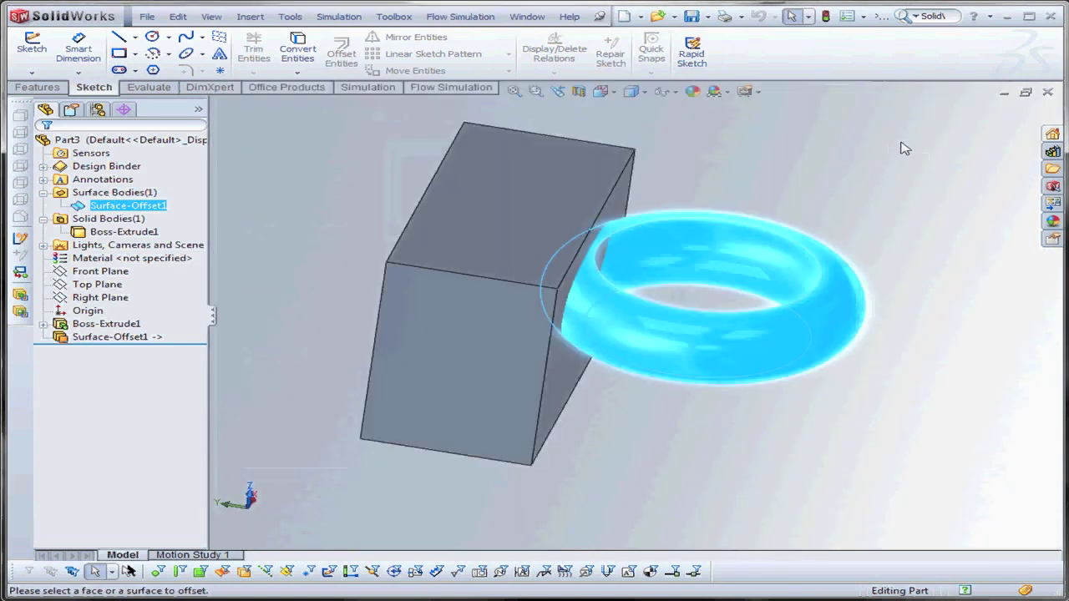
{"action": "left_click", "coordinate": [250, 19]}
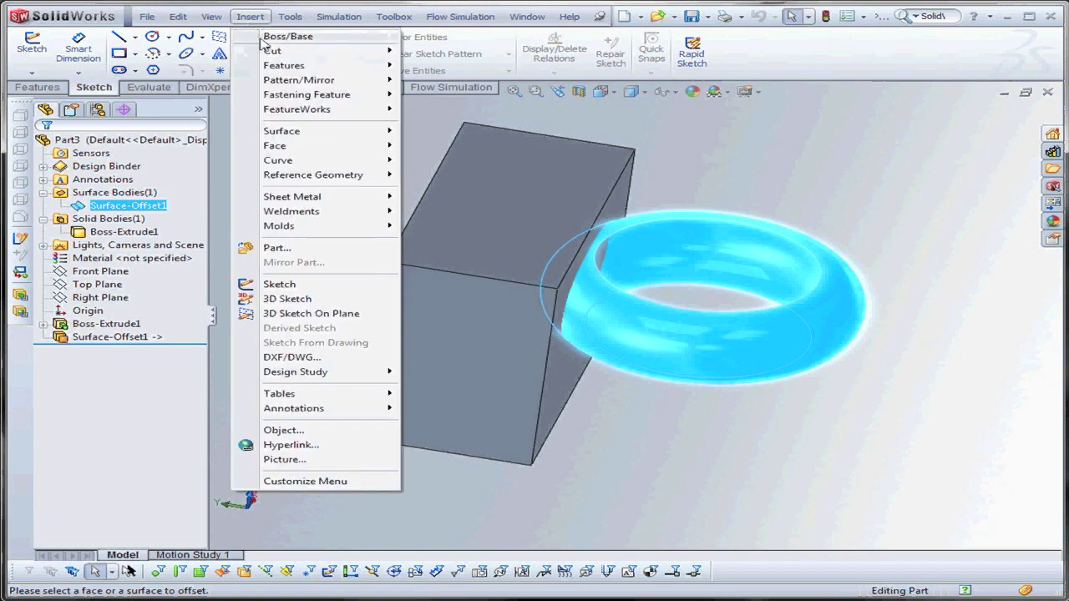
{"action": "mouse_move", "coordinate": [292, 52]}
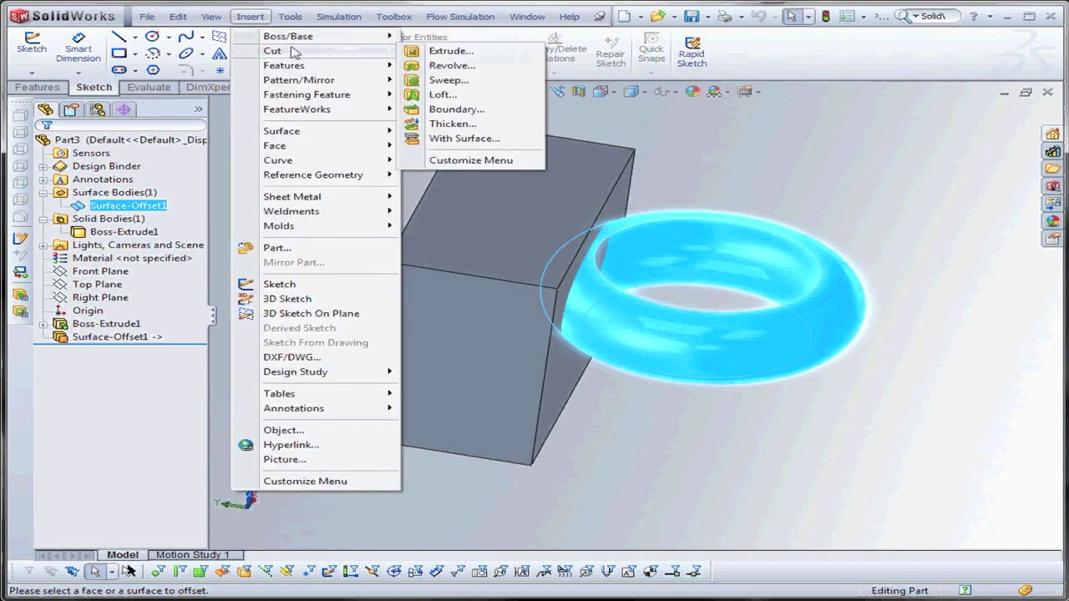
{"action": "left_click", "coordinate": [447, 137]}
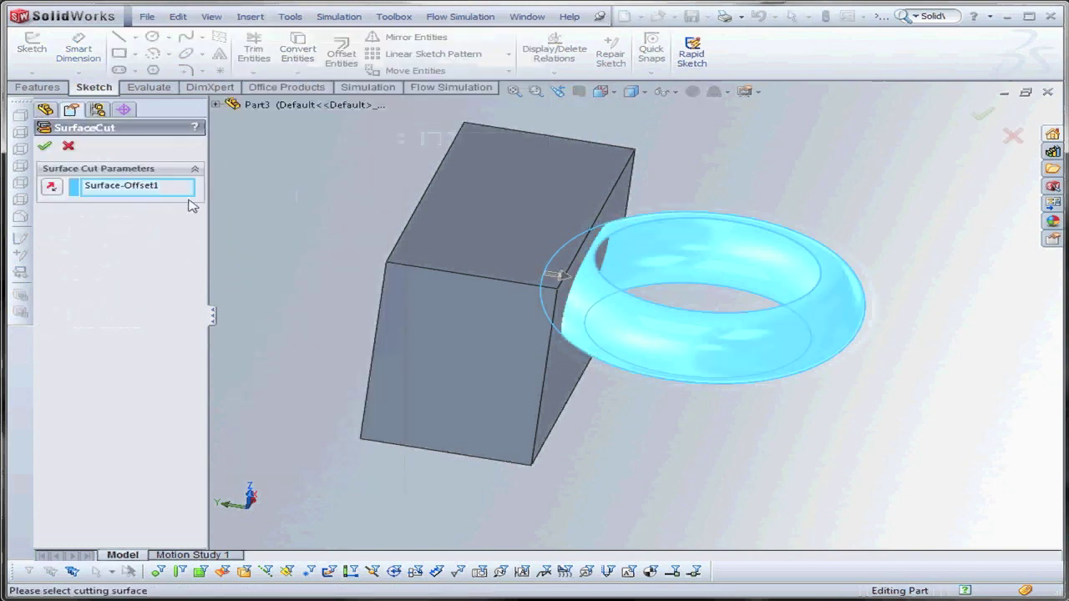
{"action": "left_click", "coordinate": [44, 146]}
{"action": "middle_click_drag", "start_coordinate": [310, 178], "coordinate": [287, 155]}
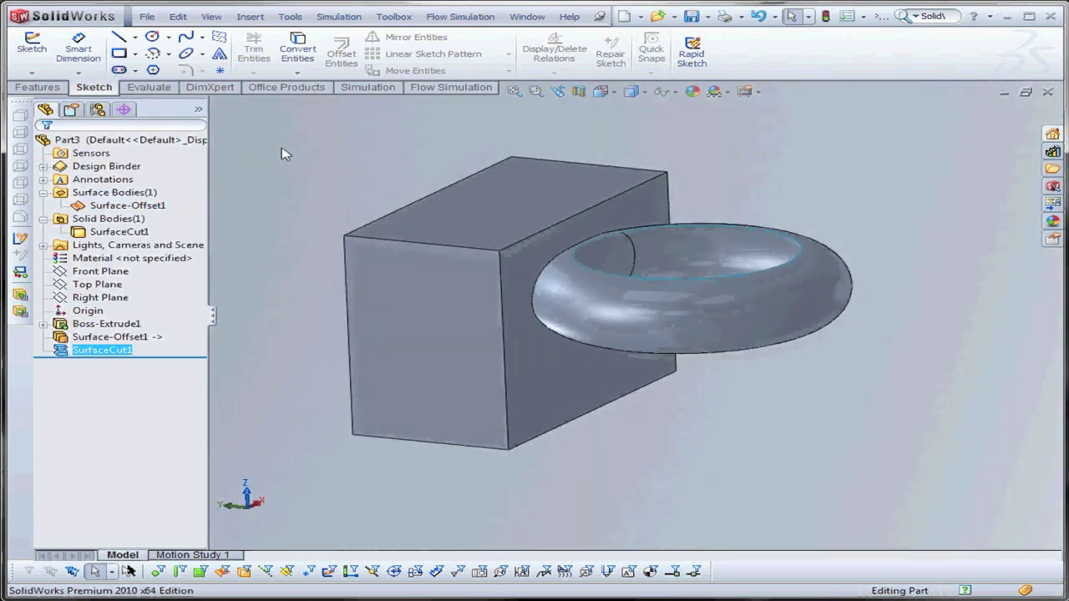
{"action": "right_click", "coordinate": [116, 207]}
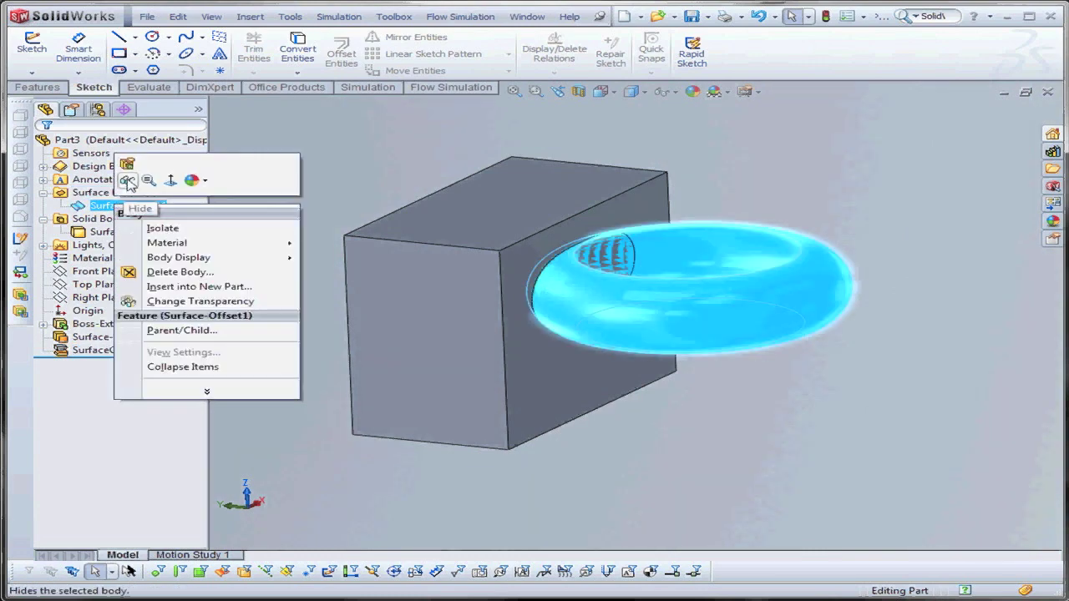
- Hide Surface-Offset1 and orbit to inspect the oval pocket in the block
{"action": "left_click", "coordinate": [128, 182]}
{"action": "mouse_move", "coordinate": [340, 186]}
{"action": "middle_mouse_down"}
{"action": "mouse_move", "coordinate": [303, 138]}
{"action": "mouse_move", "coordinate": [324, 173]}
{"action": "mouse_move", "coordinate": [341, 179]}
{"action": "mouse_move", "coordinate": [286, 198]}
{"action": "mouse_move", "coordinate": [363, 170]}
{"action": "mouse_move", "coordinate": [339, 184]}
{"action": "middle_mouse_up"}
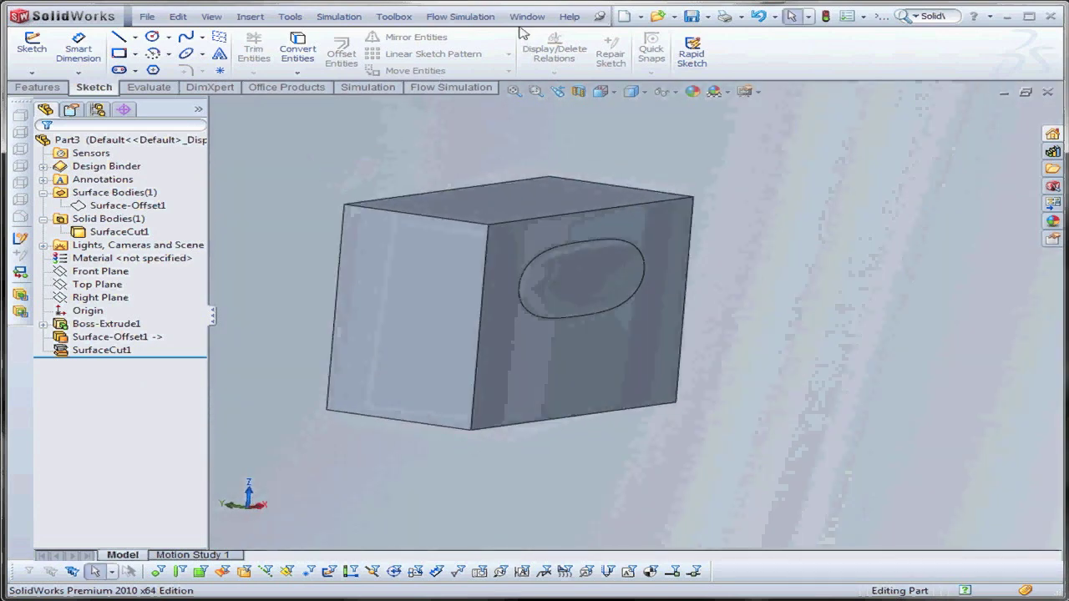
- Switch to Assem1 and rerun Interference Detection, confirming the block and knob no longer interfere
{"action": "left_click", "coordinate": [523, 19]}
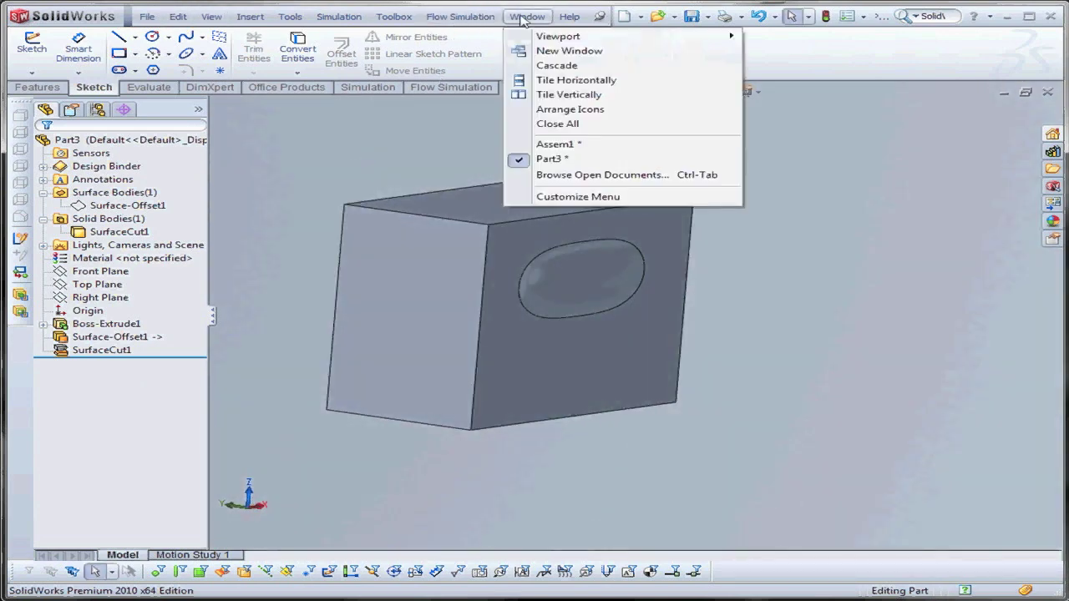
{"action": "left_click", "coordinate": [553, 144]}
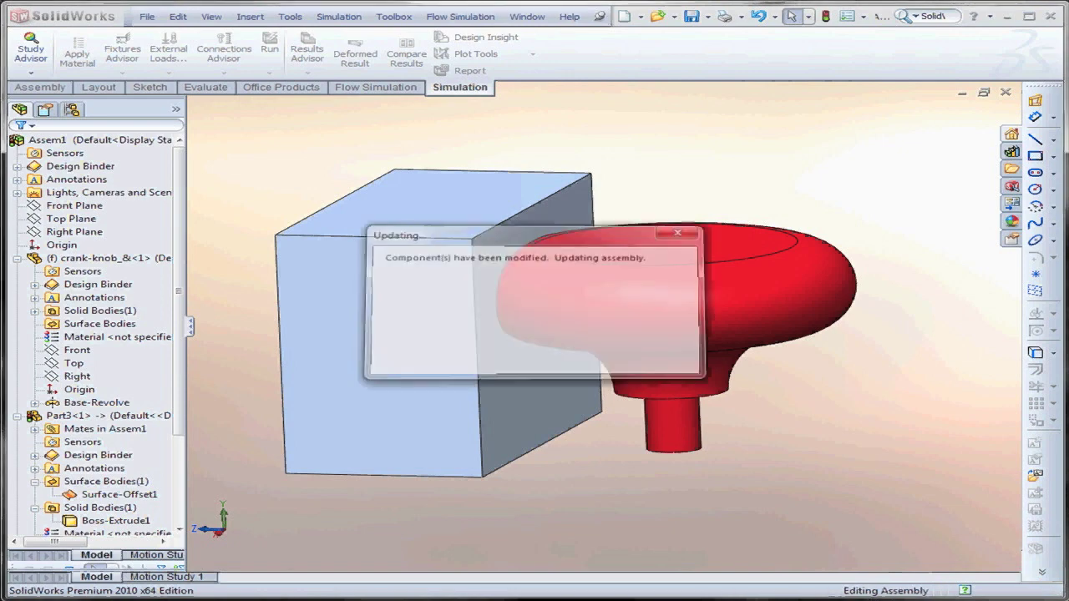
{"action": "left_click", "coordinate": [290, 17]}
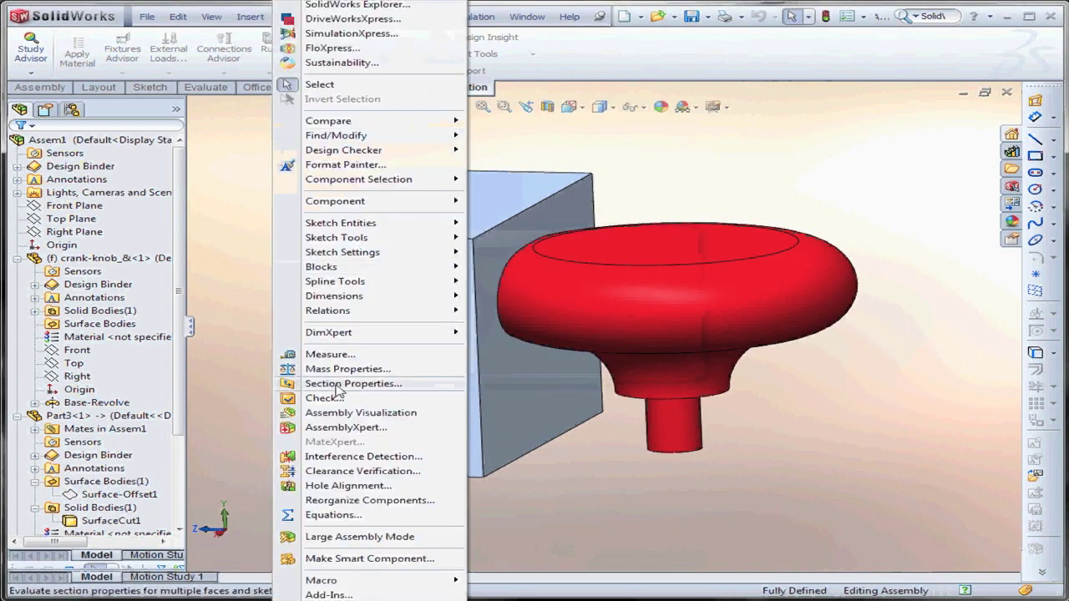
{"action": "left_click", "coordinate": [350, 456]}
{"action": "left_click", "coordinate": [94, 229]}
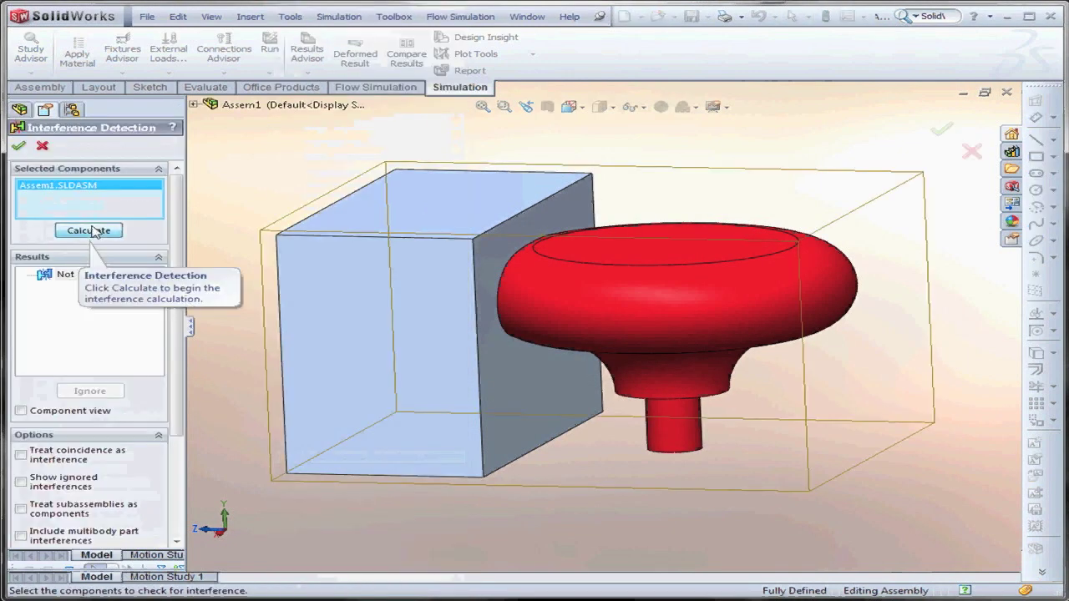
{"action": "left_click", "coordinate": [20, 147]}
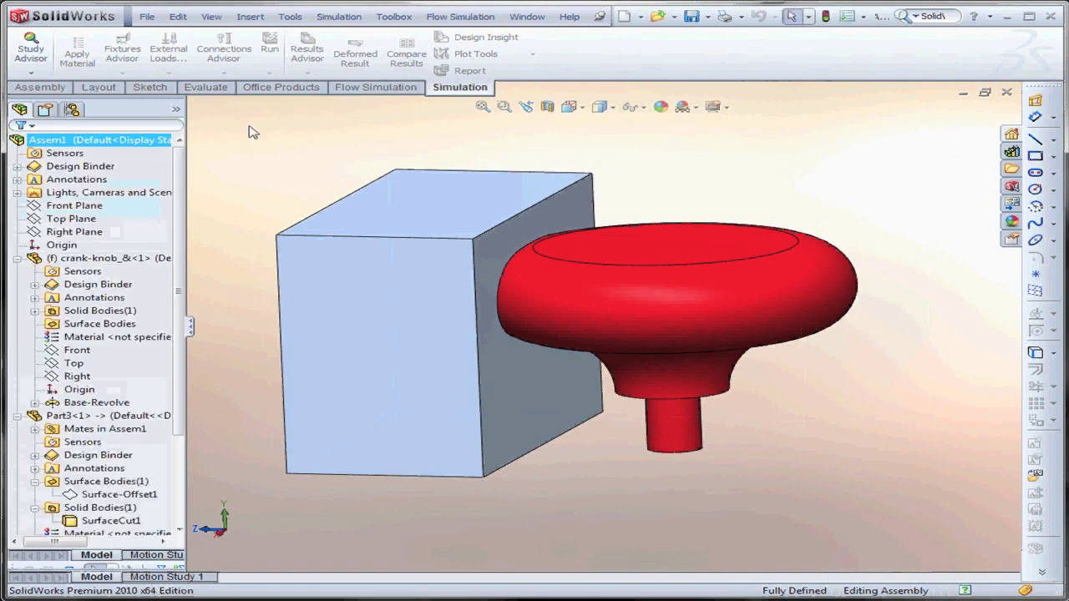